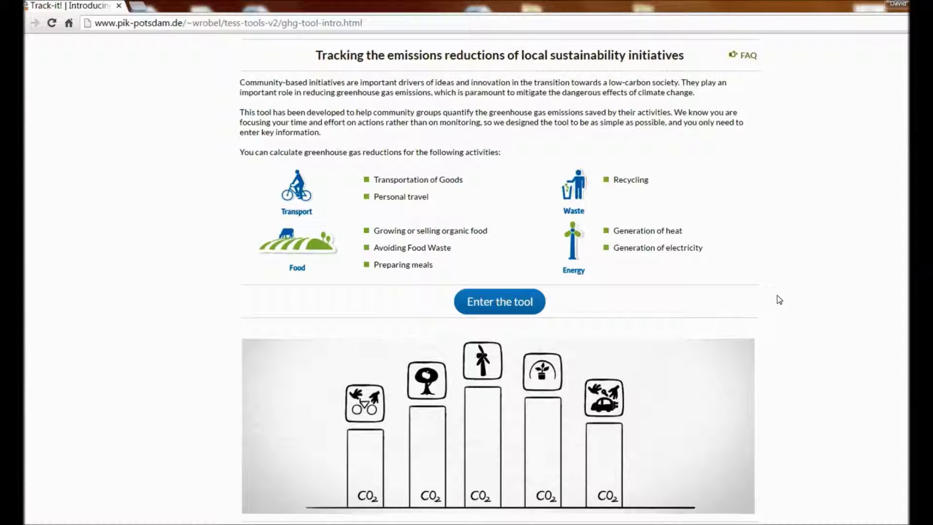
- Enter the tool, continue to the activity selection and read the explanation of Personal travel
left_click(519, 303)
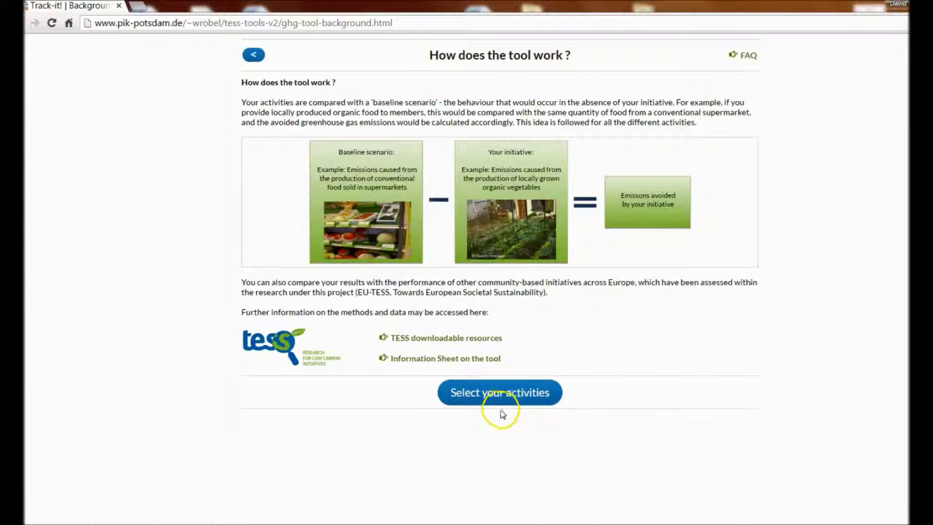
left_click(502, 395)
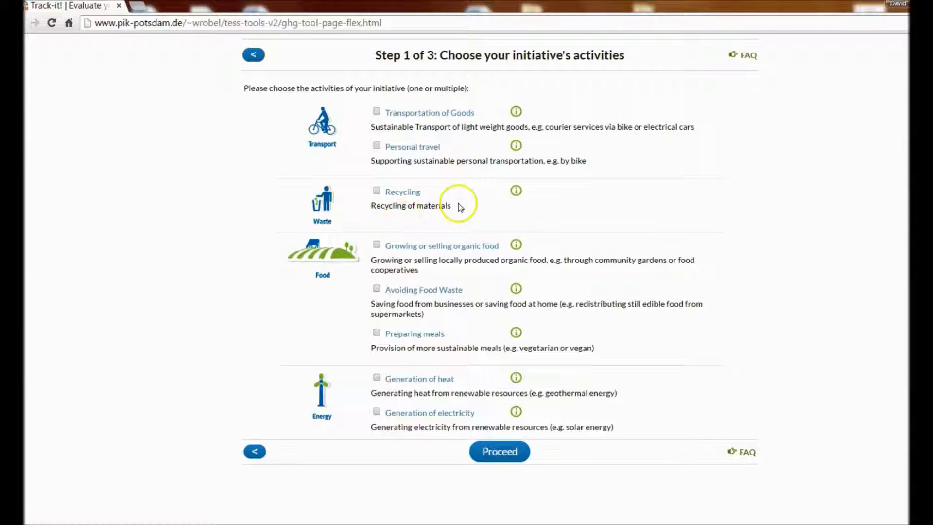
left_click(516, 145)
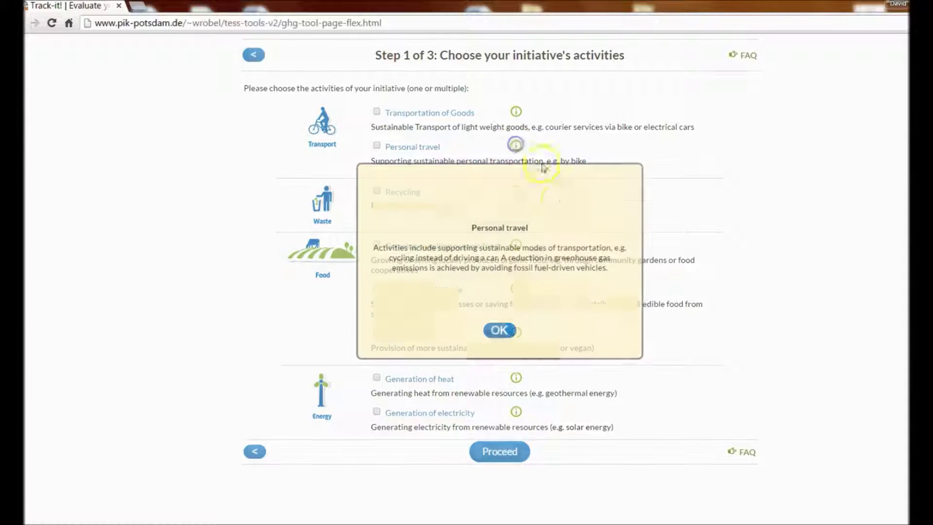
left_click(501, 330)
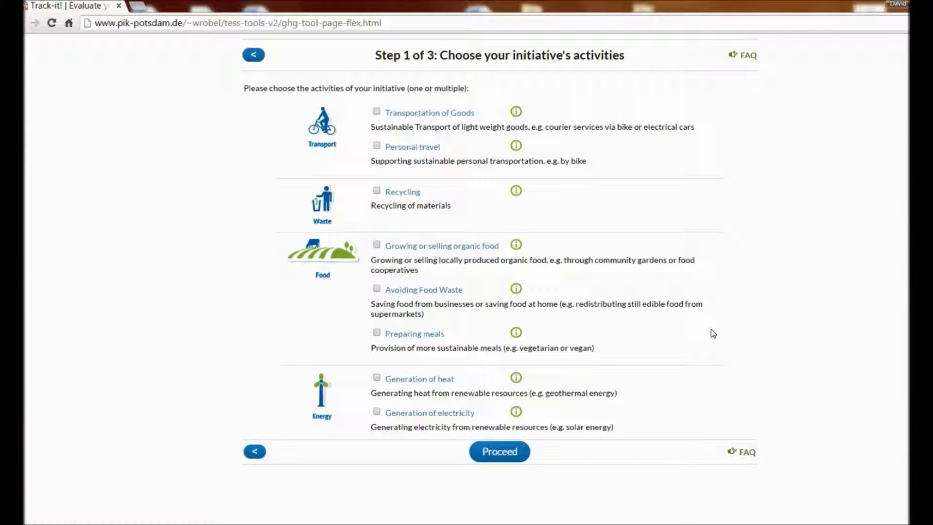
- Choose Growing or selling organic food and Generation of electricity as the initiative's activities and proceed to data entry
left_click(378, 245)
left_click(377, 411)
left_click(501, 452)
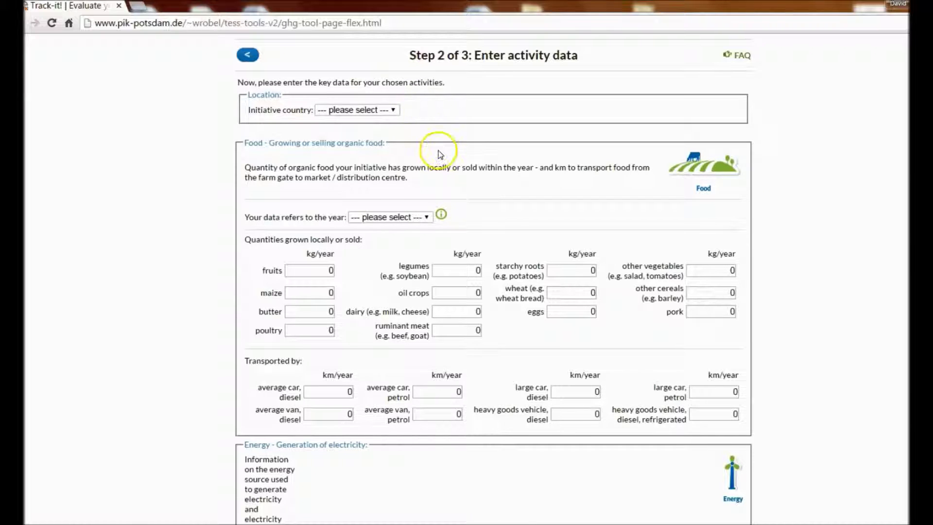
- Set the initiative country to Germany and the organic food data year to 2014
left_click(383, 109)
left_click(353, 233)
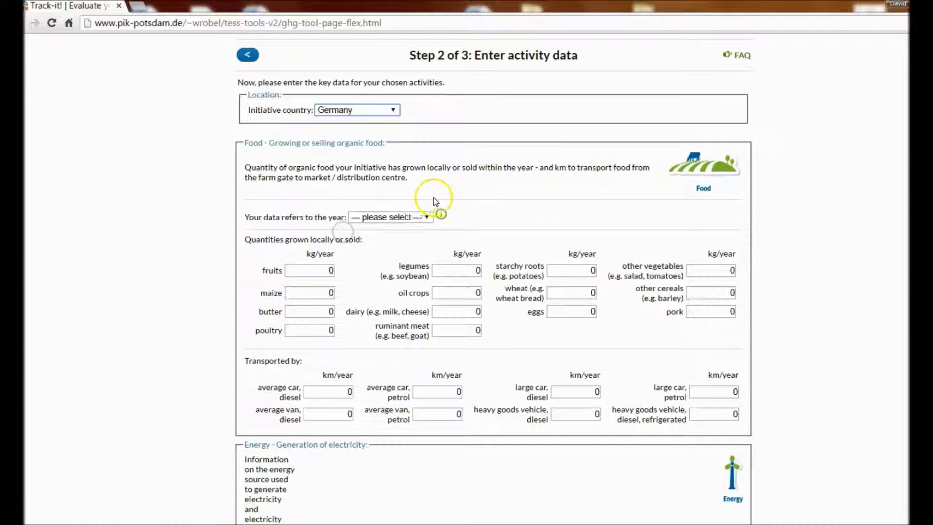
left_click(407, 217)
left_click(384, 282)
- Enter yearly organic food quantities of 200 kg of fruits and 3000 kg of other vegetables
key("Tab")
type("200")
left_click(367, 286)
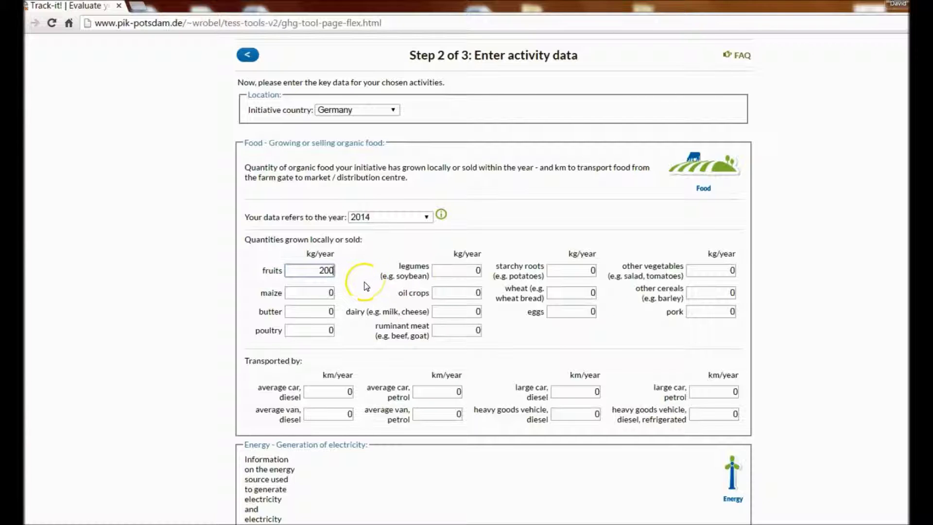
left_click(715, 274)
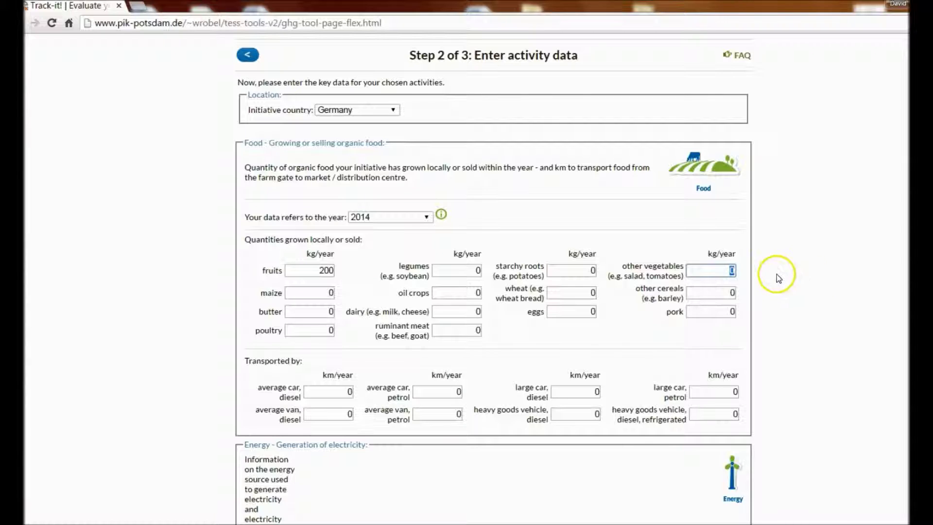
type("3000")
- Set the yearly food transport distance by average petrol van to 700 km
left_click(440, 414)
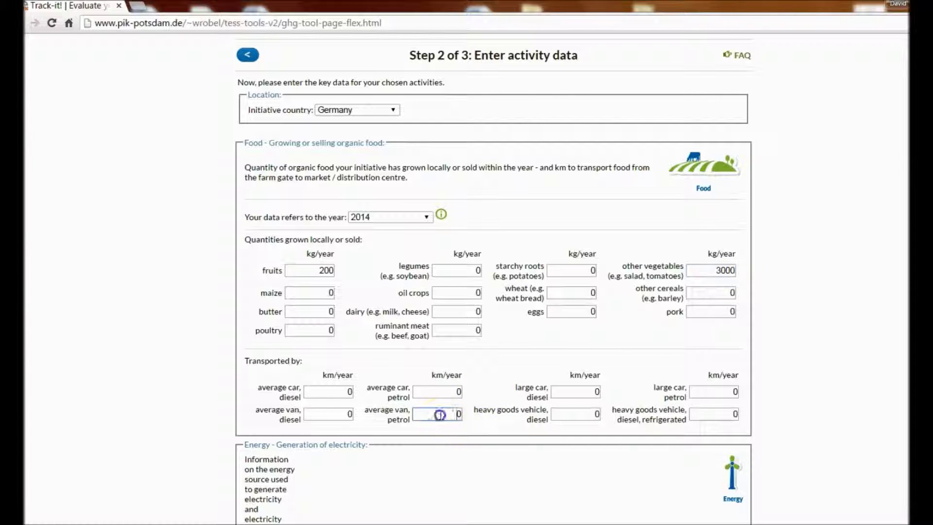
type("700")
left_click(455, 418)
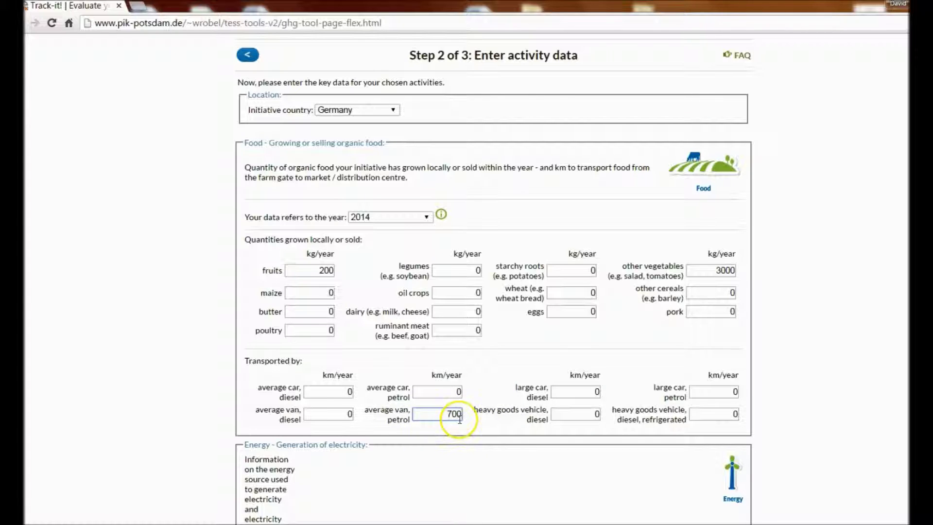
left_click(467, 422)
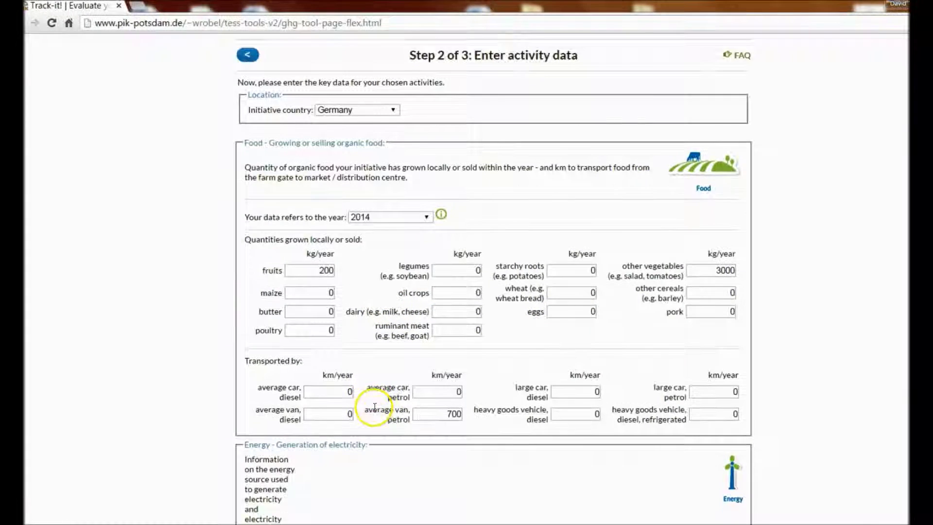
- Enter 8000 kWh per year of solar energy (PV) for electricity generation and submit the data for the results
scroll(371, 408, "down", 2)
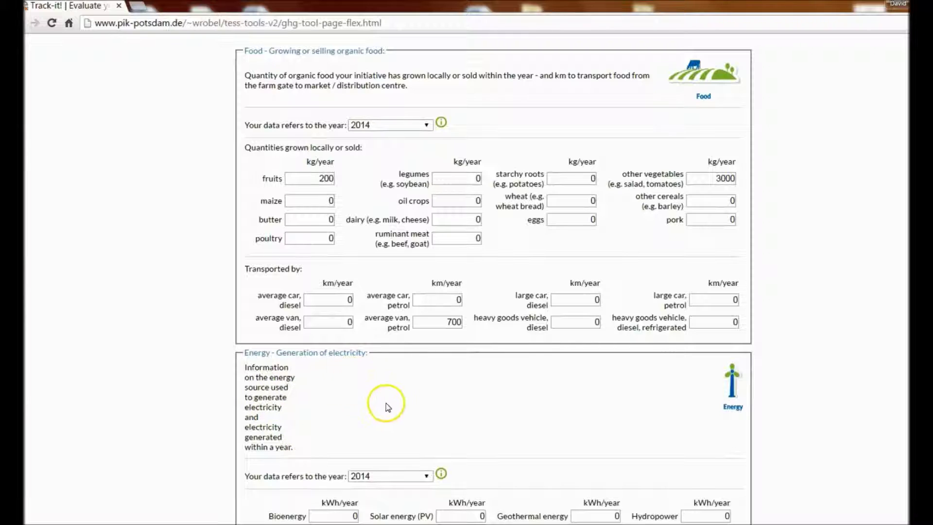
left_click(467, 516)
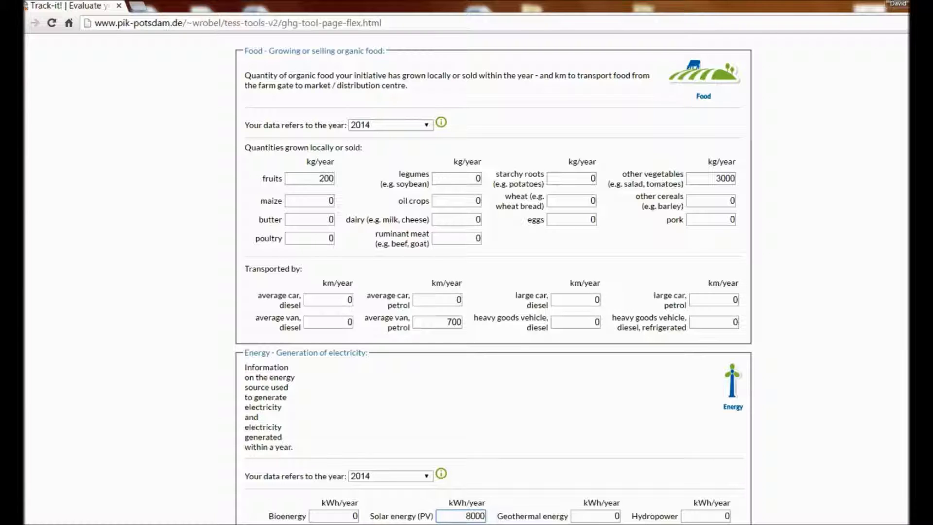
key("Return")
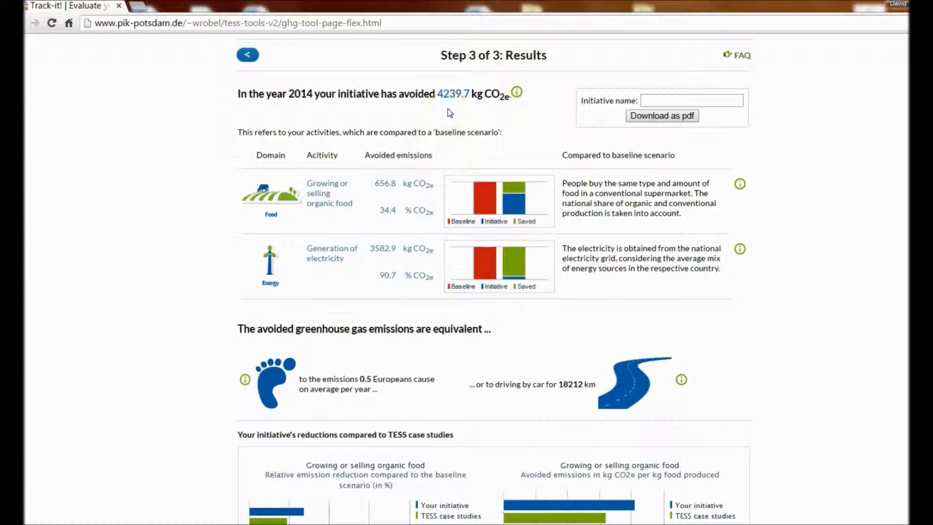
- Read the CO2e explanation and inspect the bars of the organic food emissions chart in the results
left_click(517, 92)
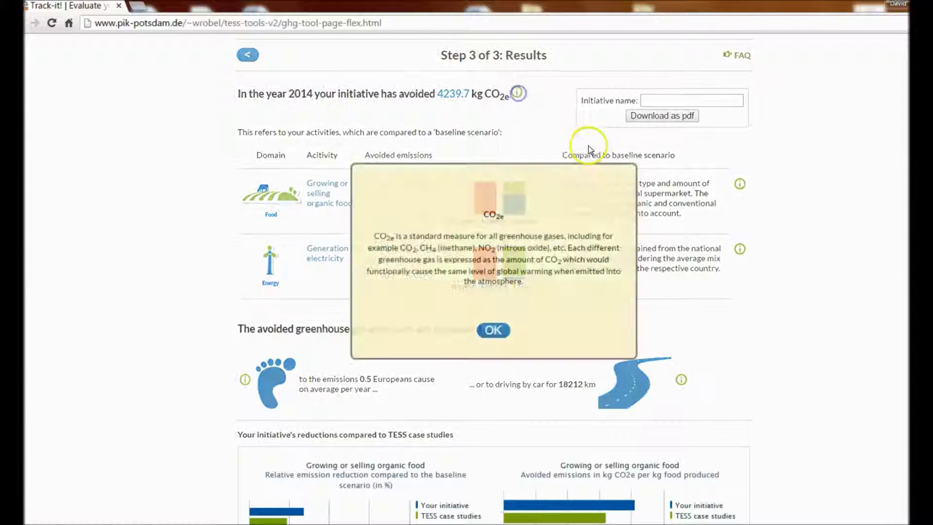
left_click(492, 332)
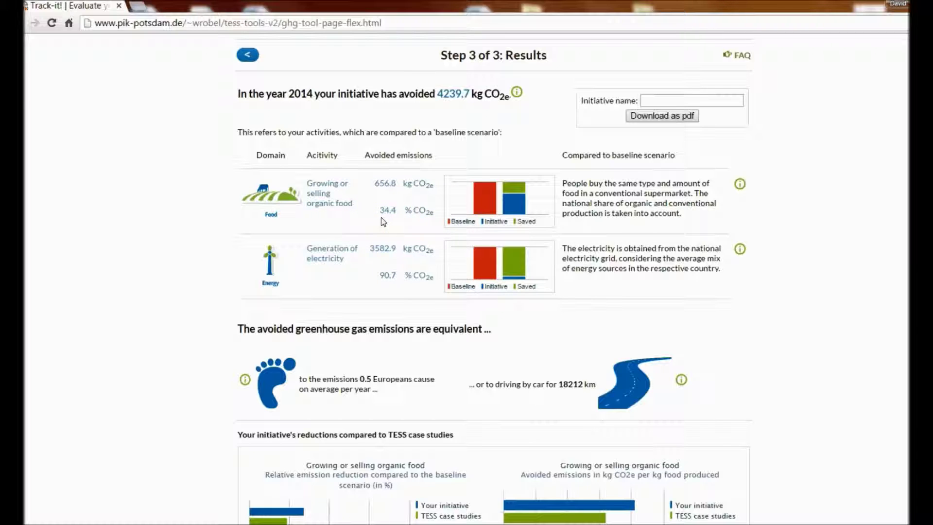
mouse_move(525, 215)
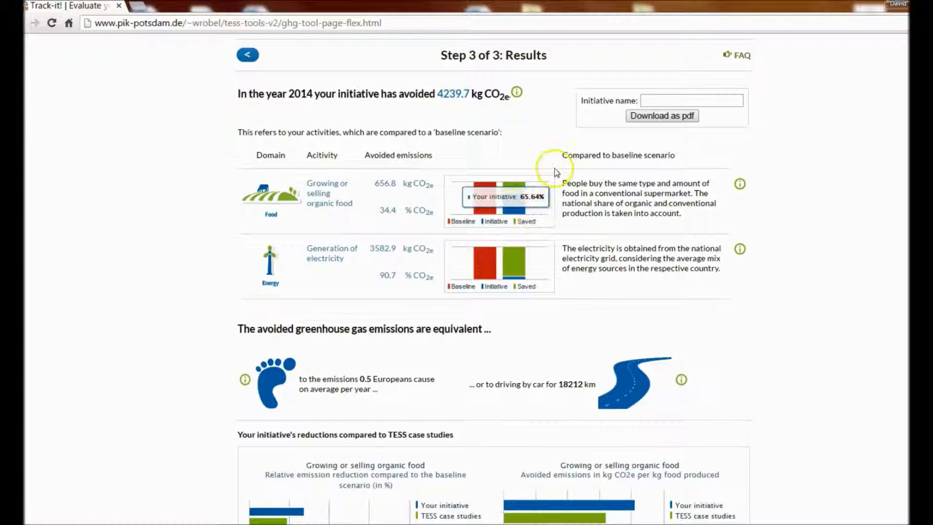
mouse_move(484, 183)
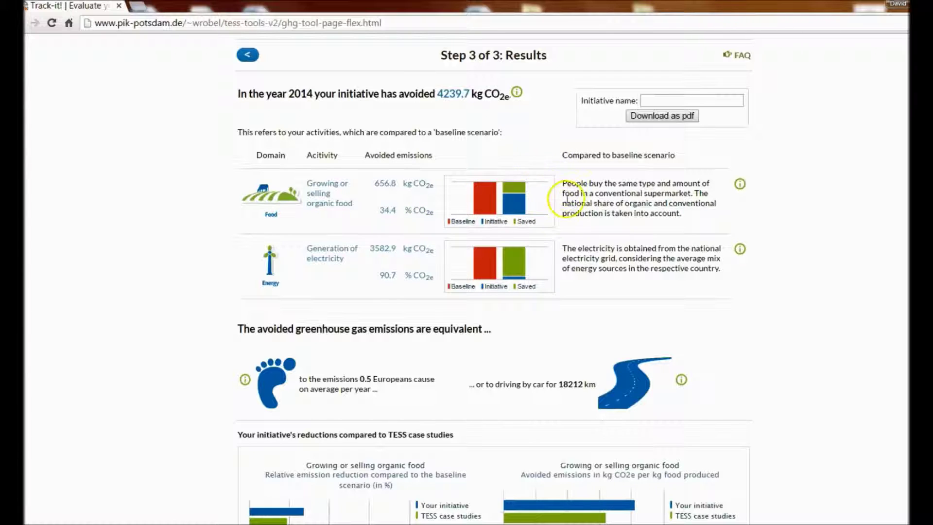
mouse_move(522, 195)
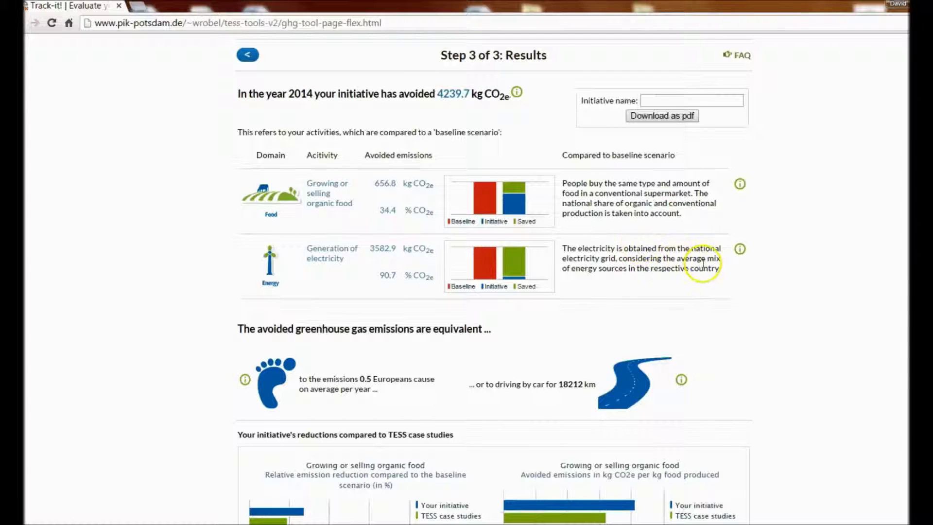
- Read the references for Growing or selling organic food and review the equivalents of the avoided emissions
left_click(744, 185)
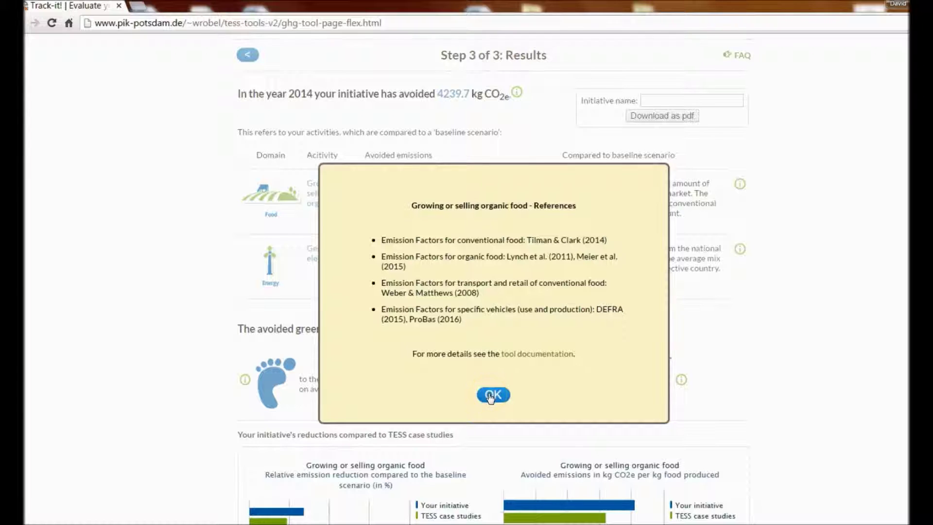
left_click(492, 396)
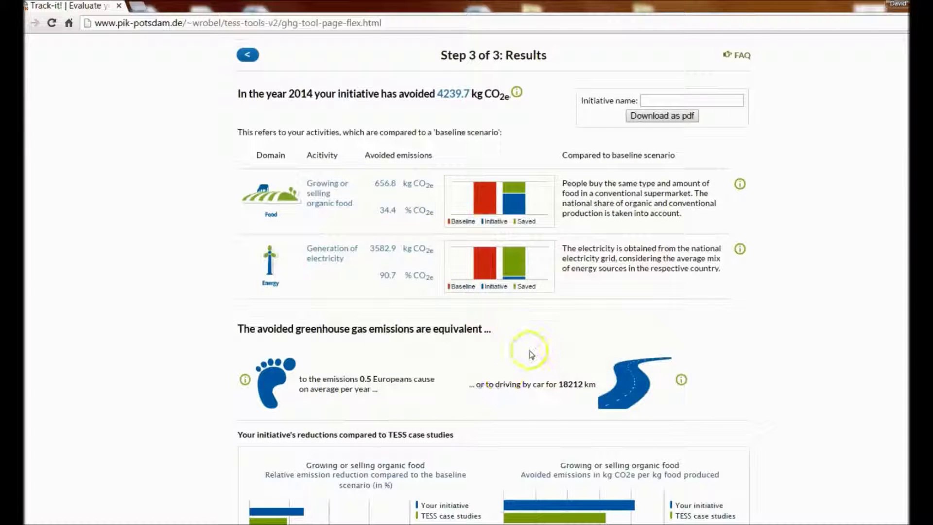
scroll(521, 341, "down", 2)
scroll(525, 343, "up", 2)
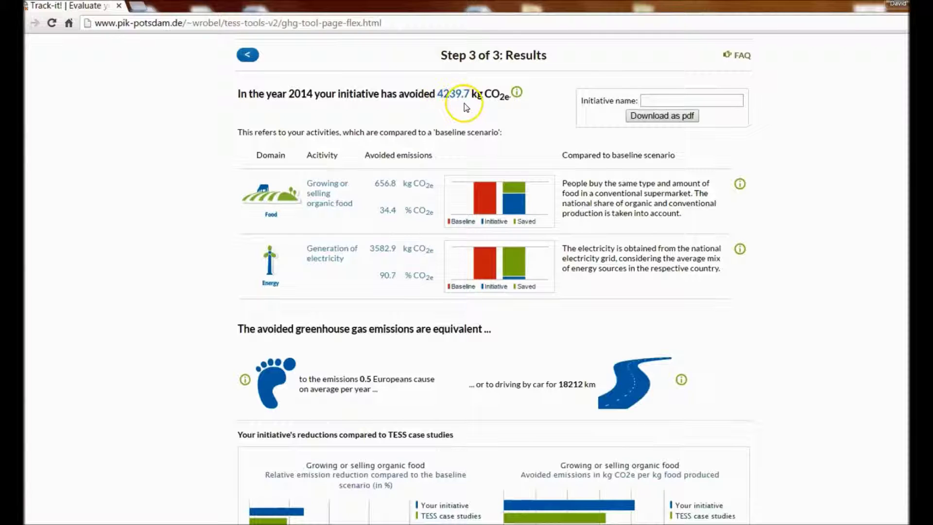
scroll(195, 234, "down", 1)
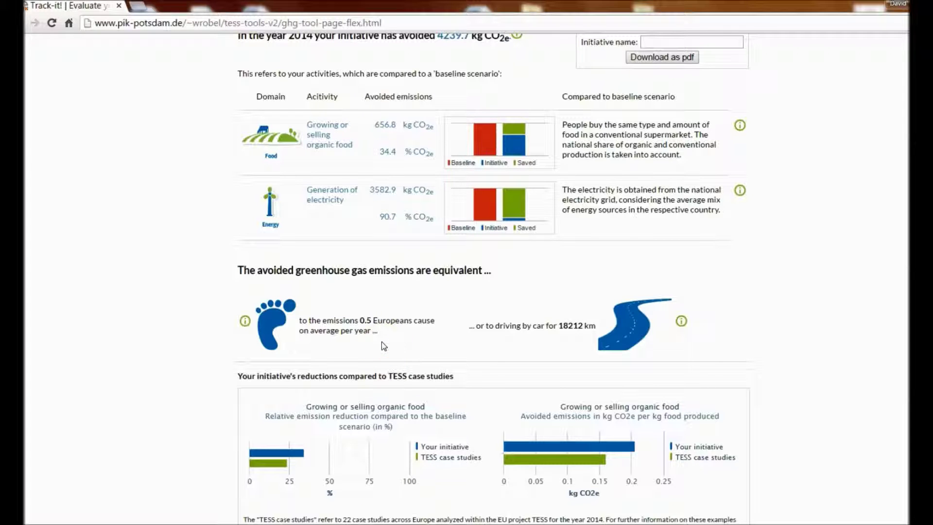
scroll(394, 344, "up", 1)
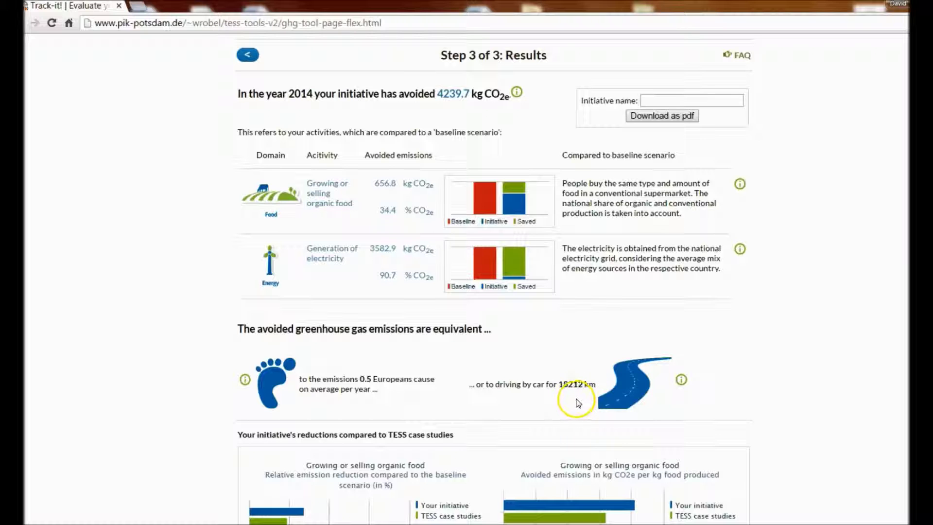
- Examine the charts comparing the initiative's reductions with the TESS case studies
scroll(677, 358, "down", 4)
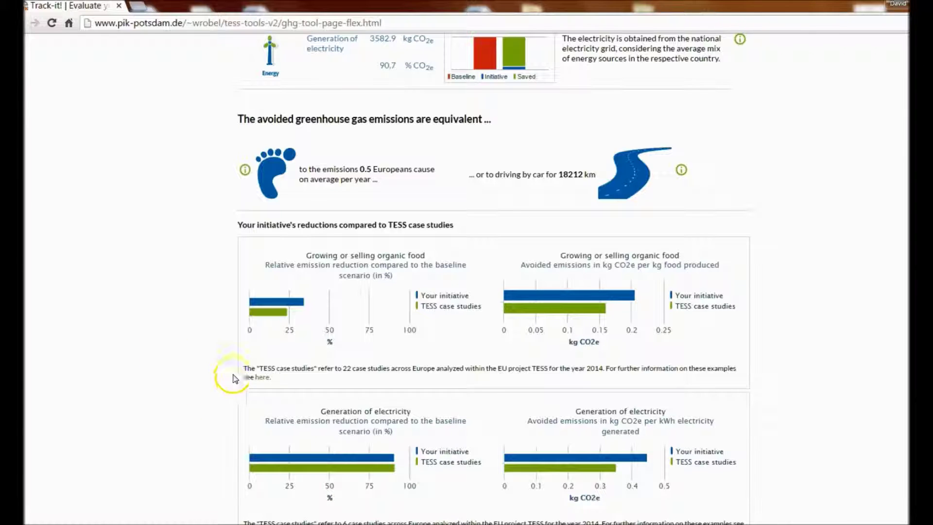
mouse_move(300, 303)
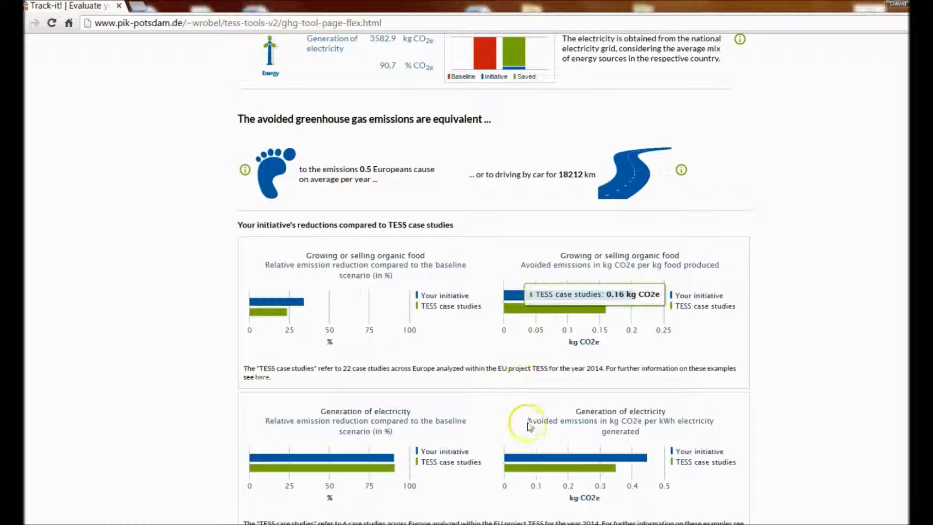
mouse_move(281, 319)
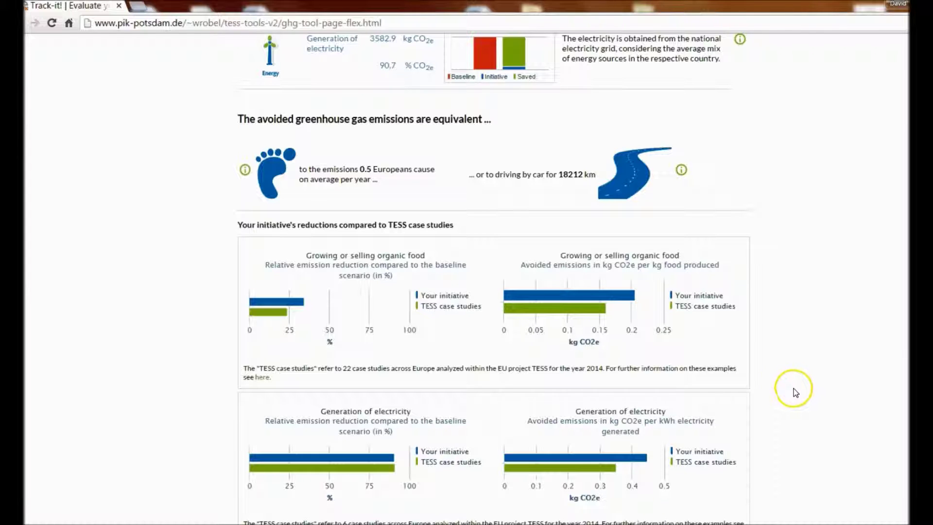
- Open the FAQ and look through its questions, including which initiatives the tool applies to and what CO2e means
scroll(793, 392, "up", 4)
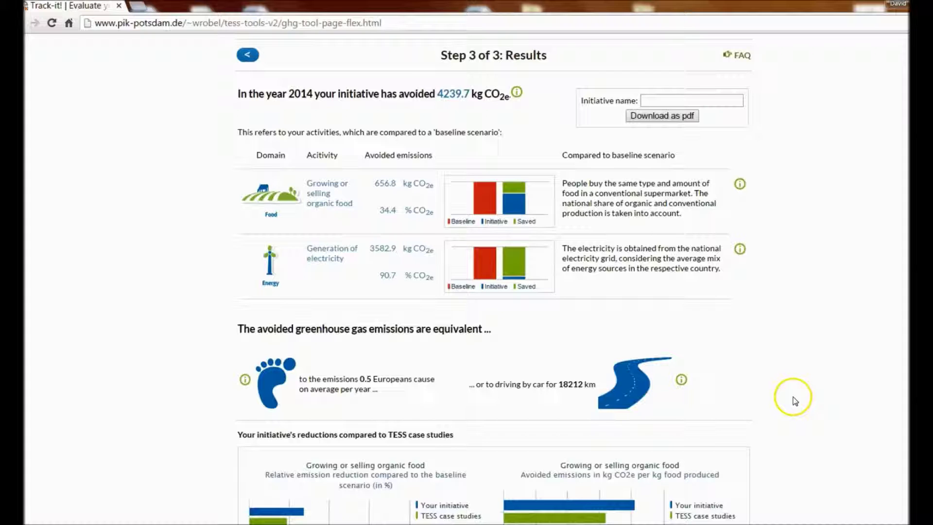
left_click(741, 56)
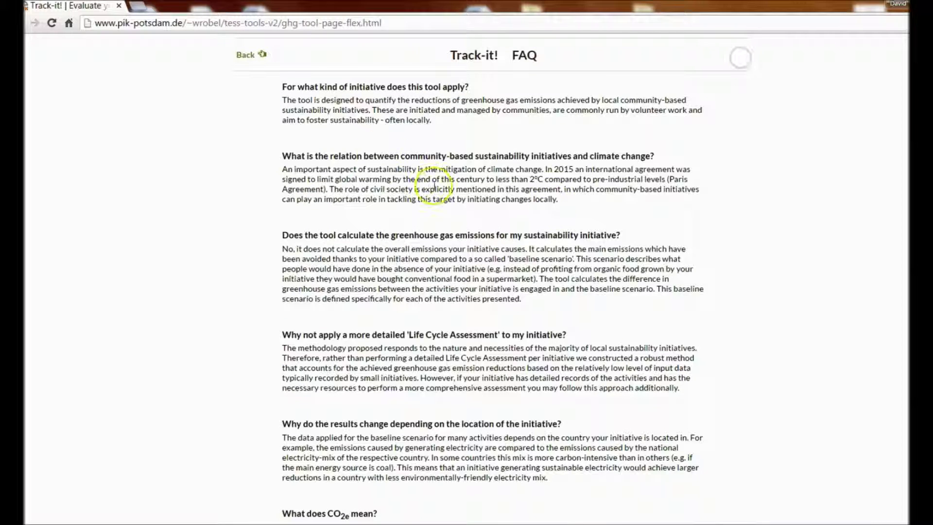
left_click_drag(283, 88, 471, 87)
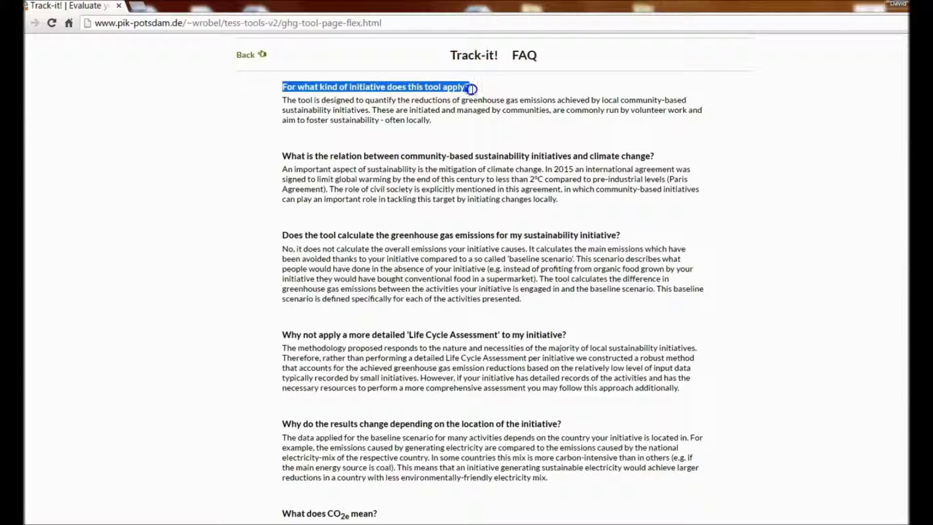
left_click(466, 138)
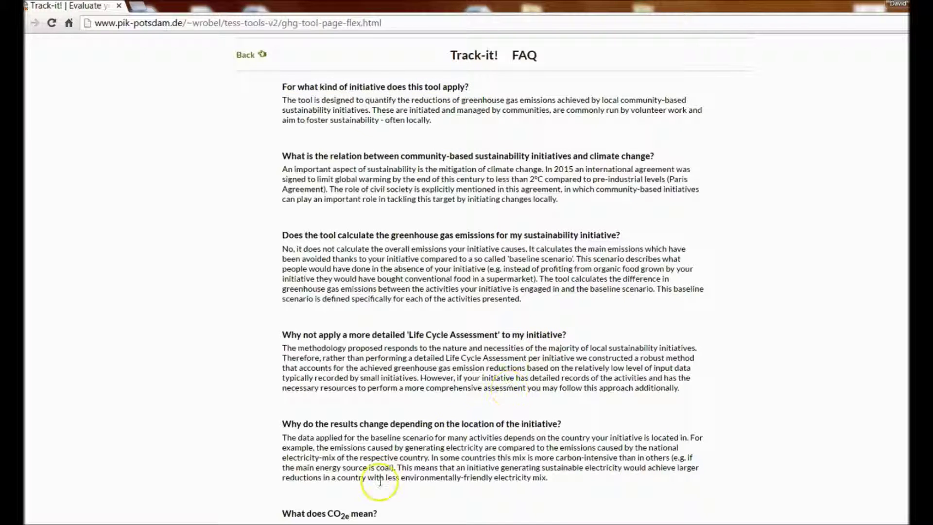
scroll(385, 474, "down", 1)
left_click_drag(281, 455, 384, 455)
scroll(477, 468, "down", 2)
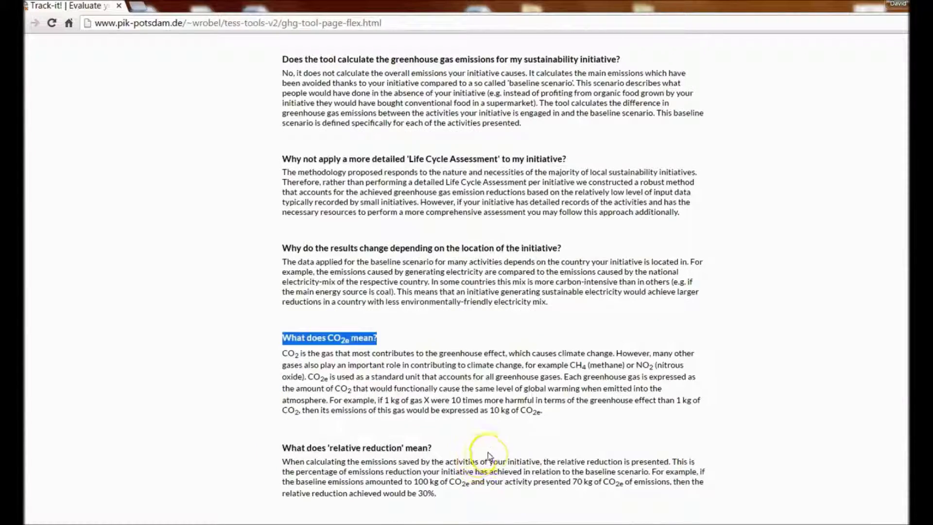
scroll(480, 461, "up", 3)
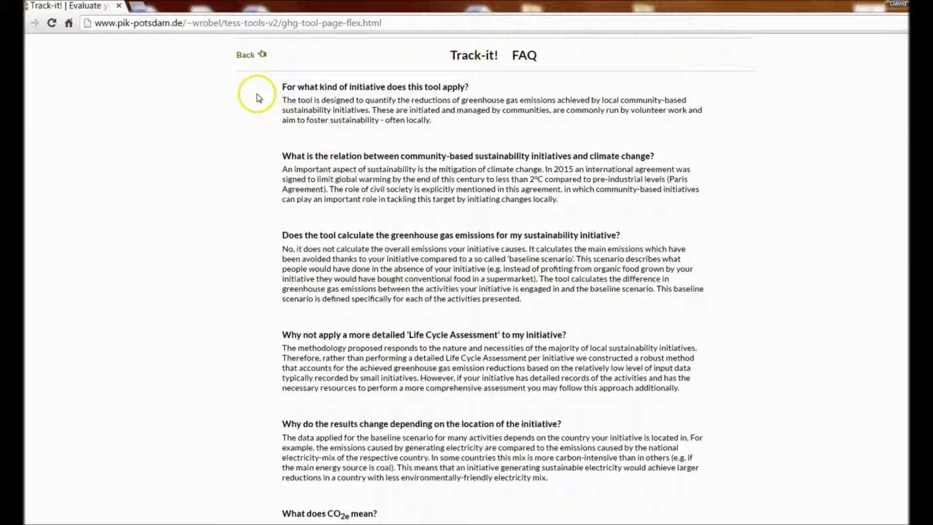
- Return from the FAQ to the results and read the references for Generation of electricity
left_click(247, 56)
scroll(866, 413, "down", 1)
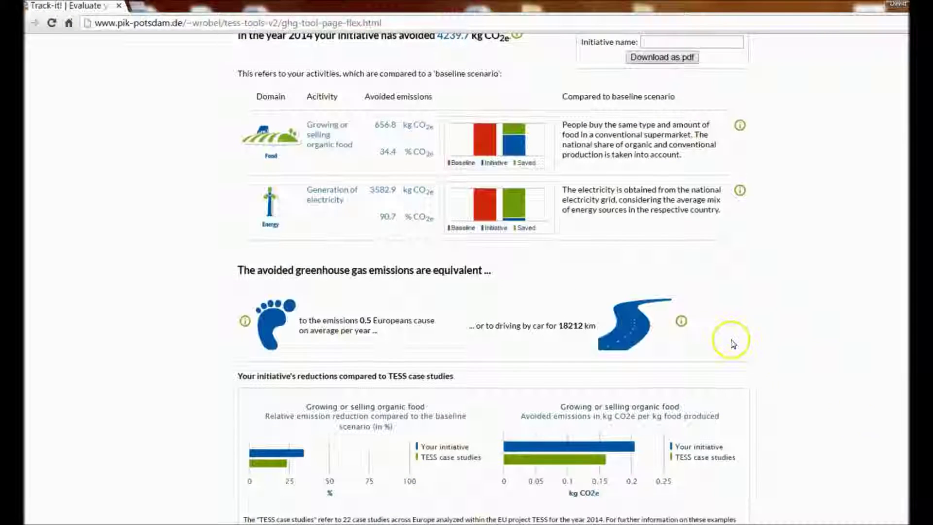
left_click(740, 192)
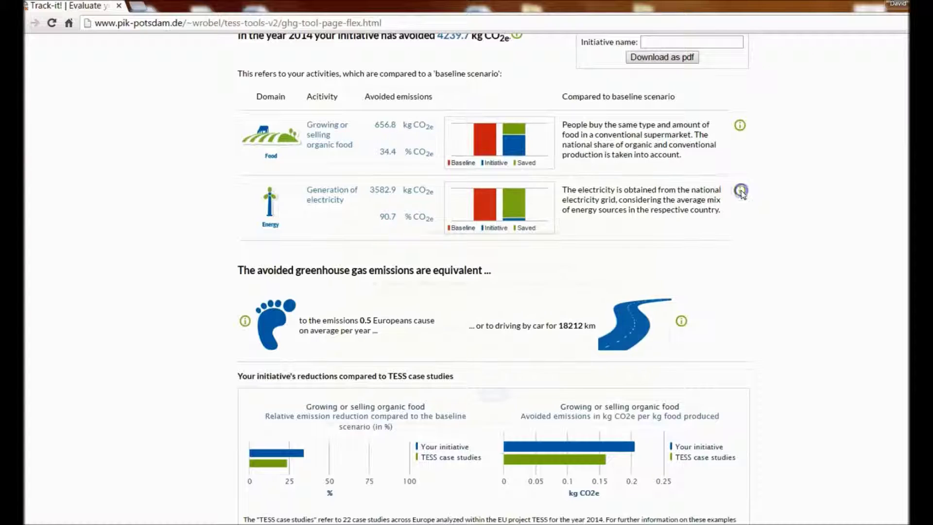
left_click(558, 359)
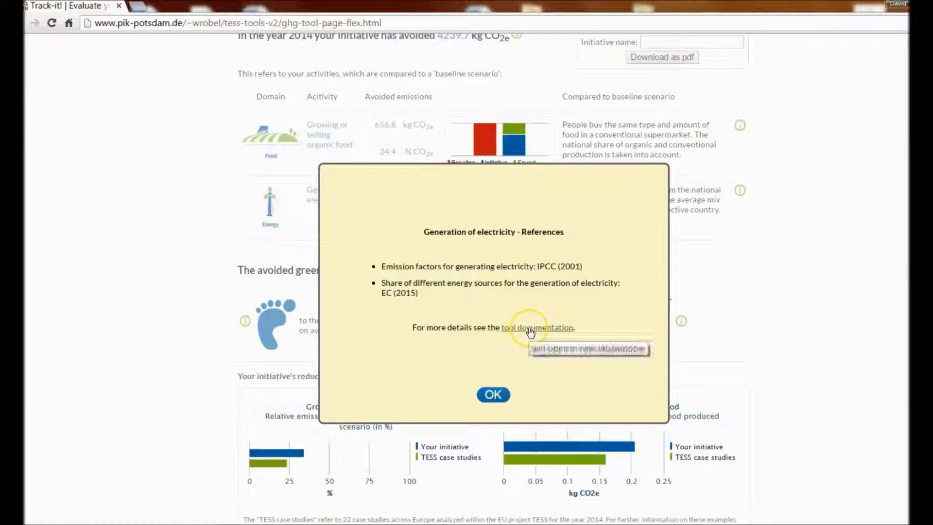
left_click(494, 396)
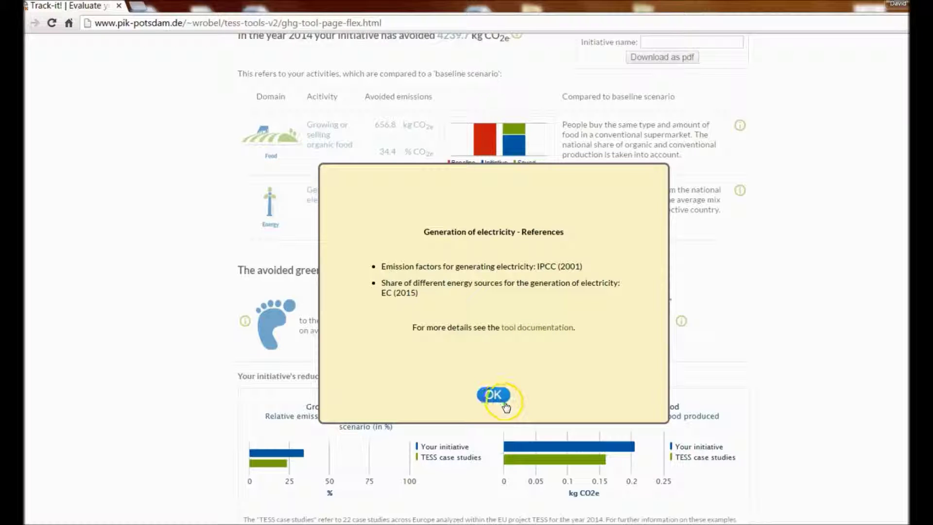
left_click(494, 395)
- Download the results as a PDF with the initiative name ABC, and return to the results page
scroll(868, 366, "down", 2)
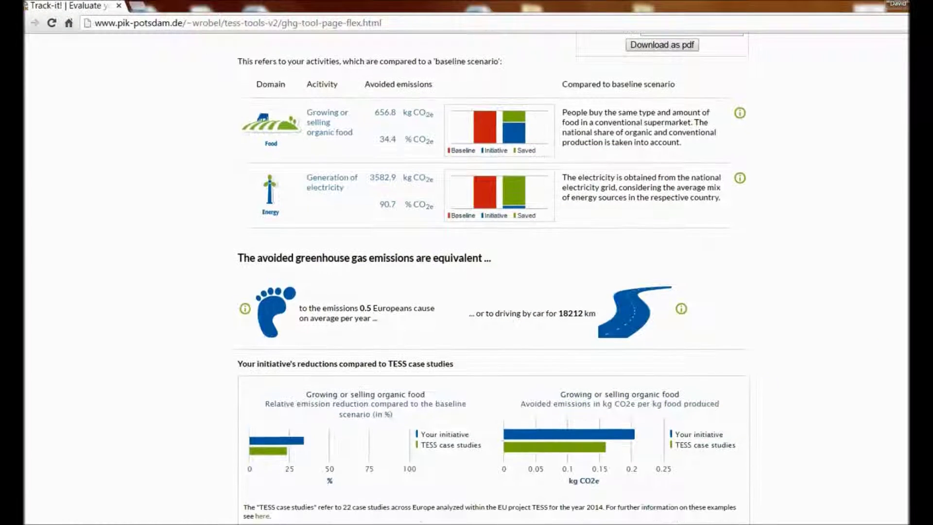
scroll(868, 365, "up", 4)
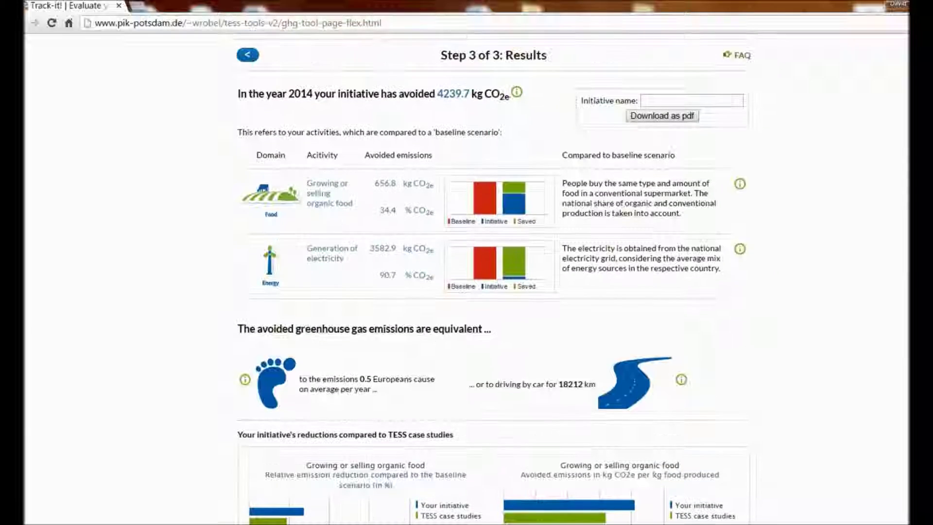
left_click(724, 99)
left_click(691, 214)
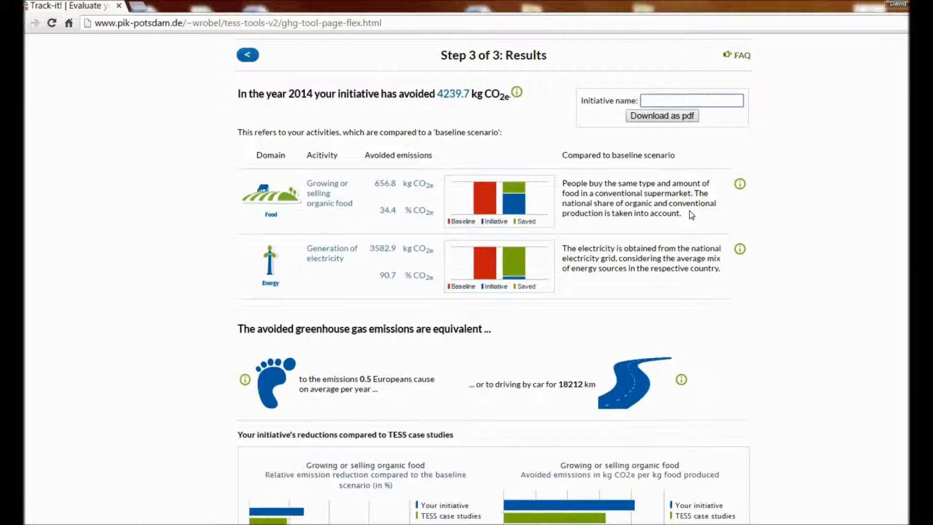
type("ABC")
left_click(663, 116)
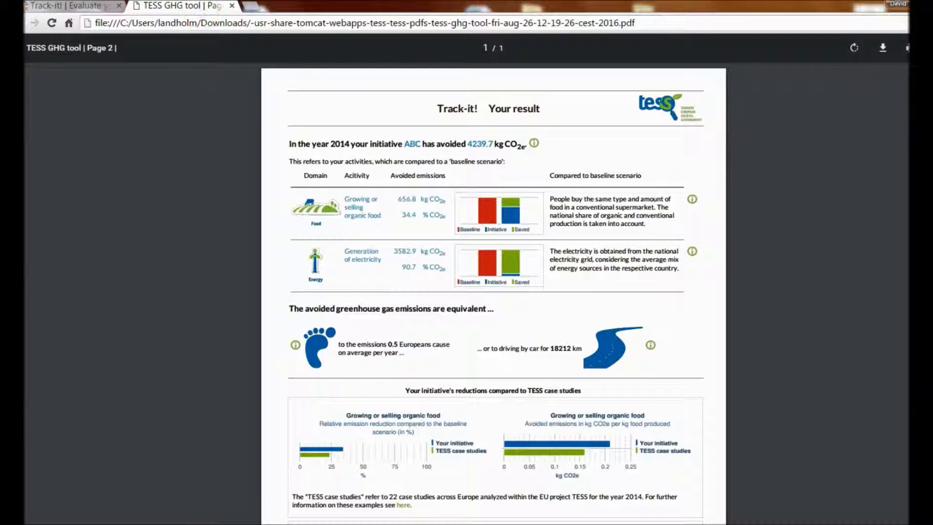
left_click(78, 5)
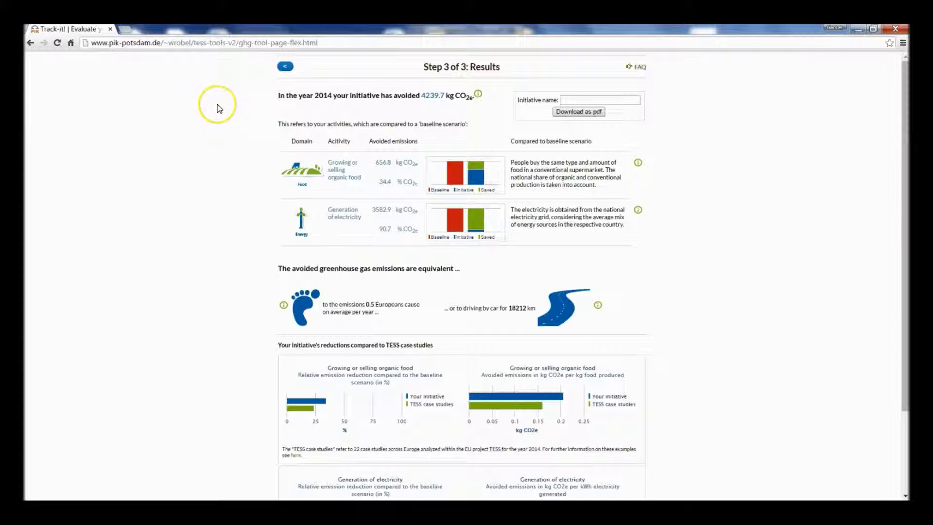